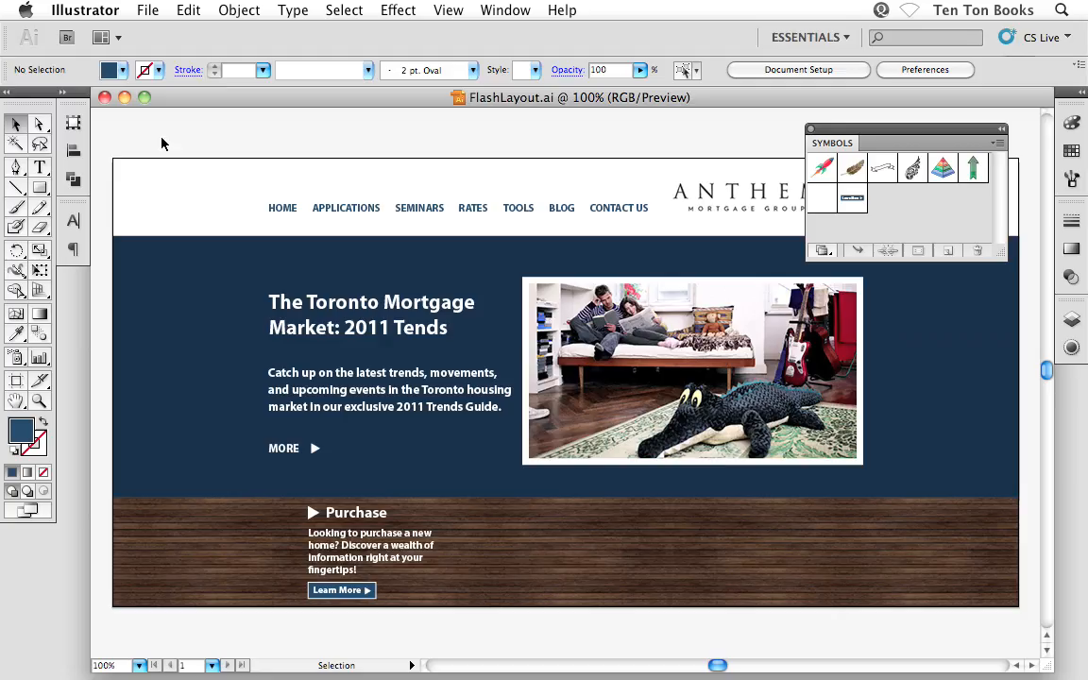
Check the navigation labels in the header by selecting HOME, APPLICATIONS and SEMINARS as individual text objects.
left_click(283, 207)
left_click(345, 208)
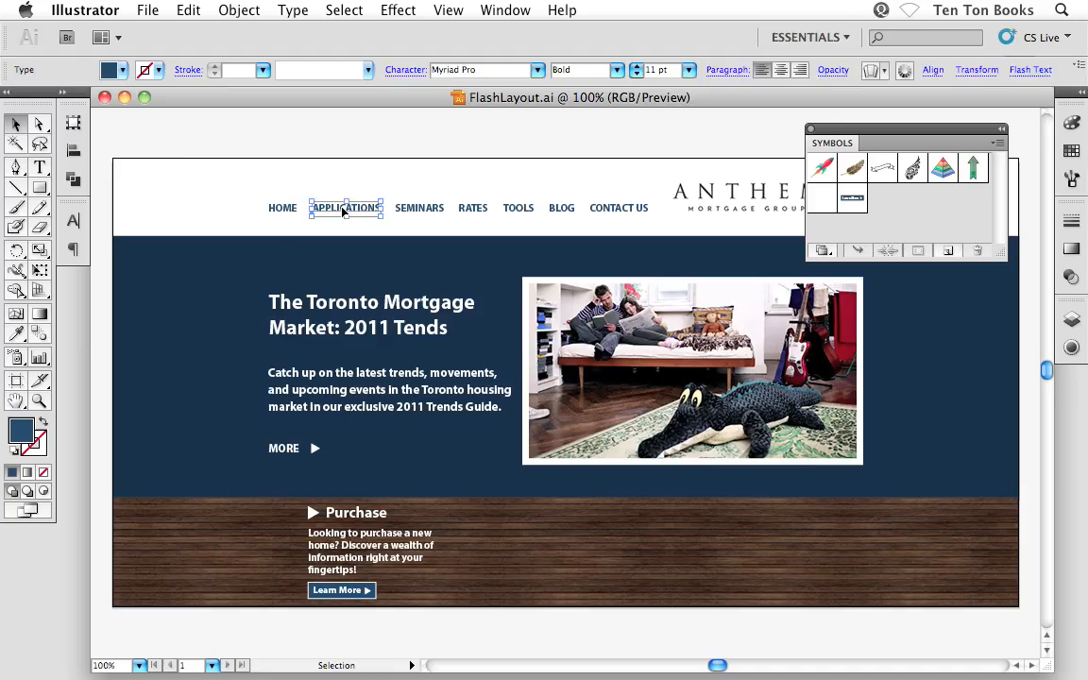
left_click(418, 207)
left_click(383, 217)
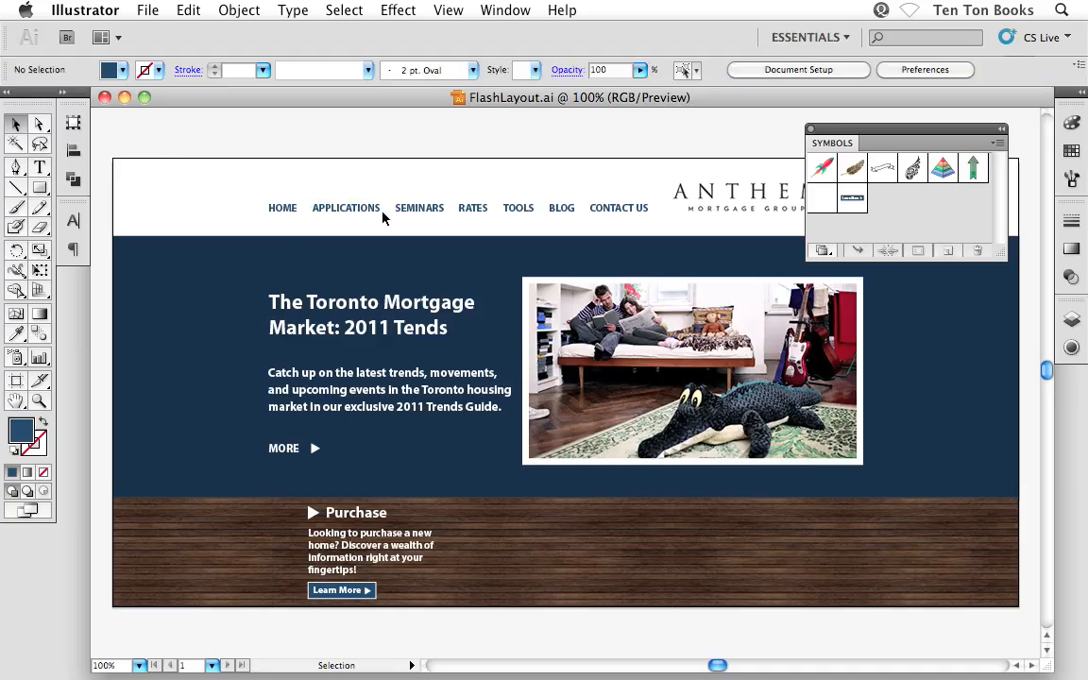
Shorten the text frame of the paragraph under the headline so it fits closely around its three lines.
left_click(354, 382)
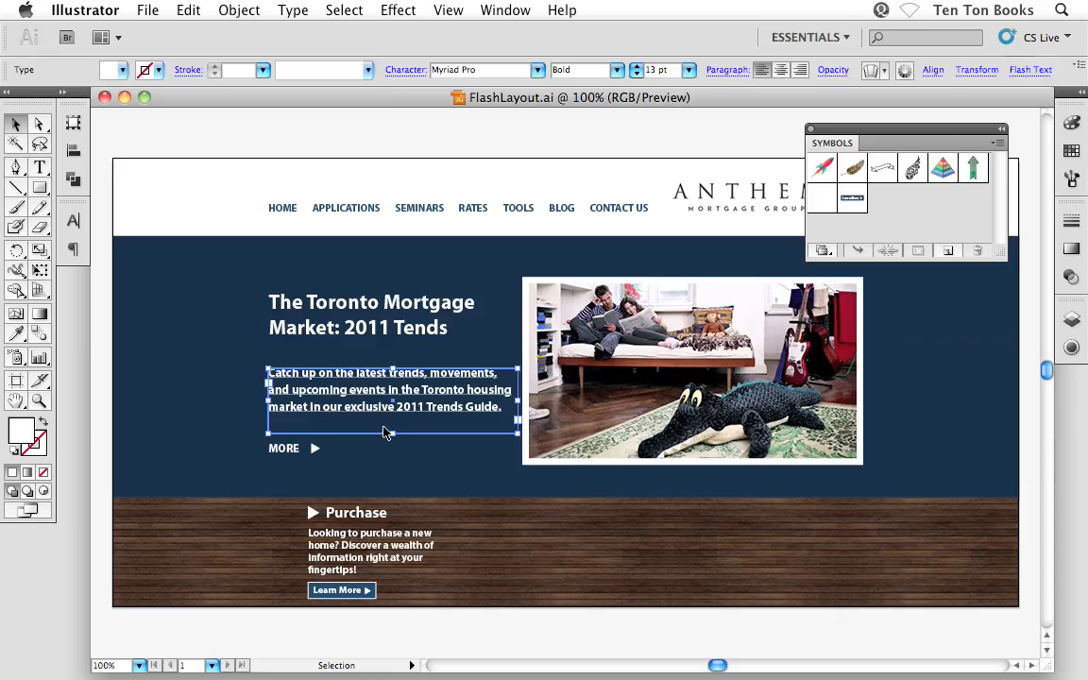
triple_click(352, 383)
key("Escape")
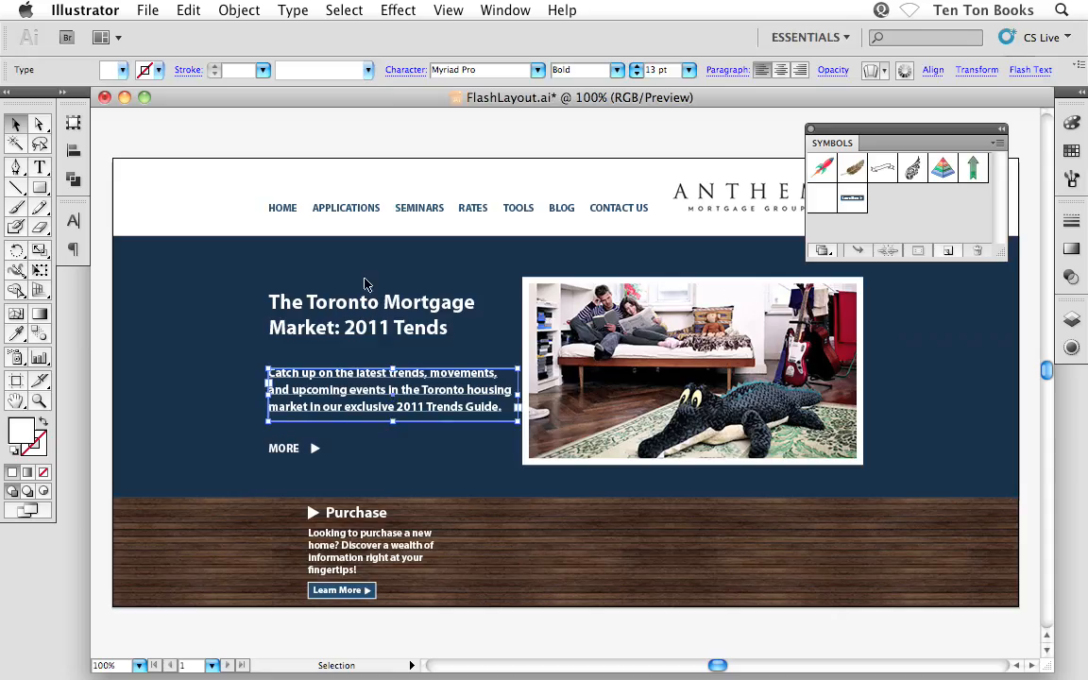
left_click(235, 172)
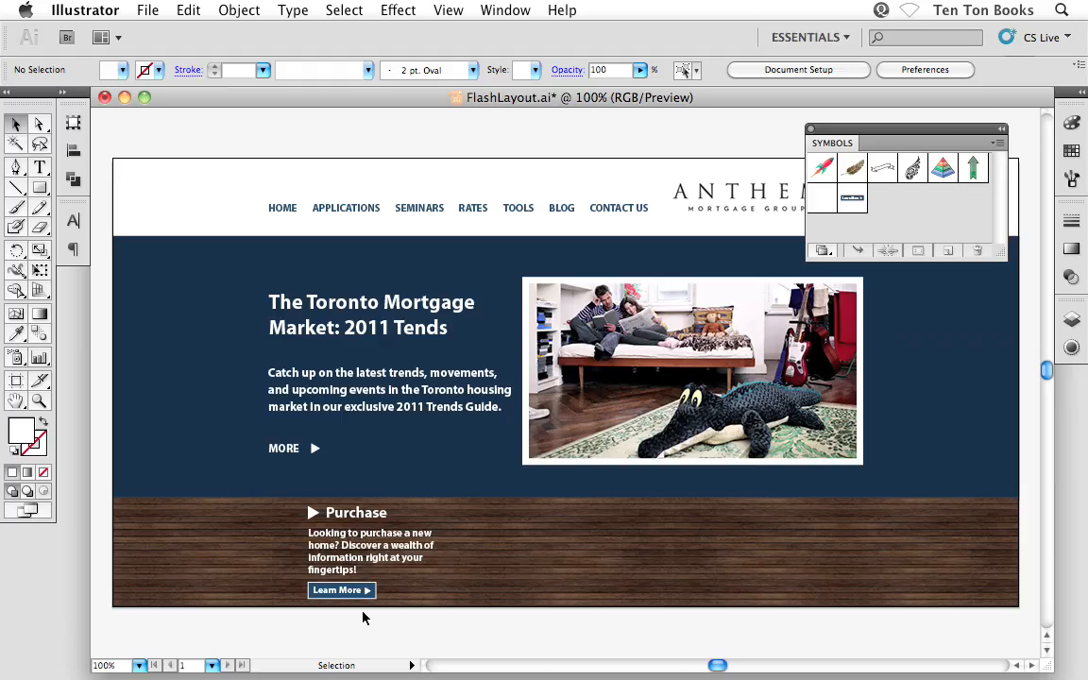
Nudge the Purchase heading slightly to the right, away from its arrow.
left_click(336, 516)
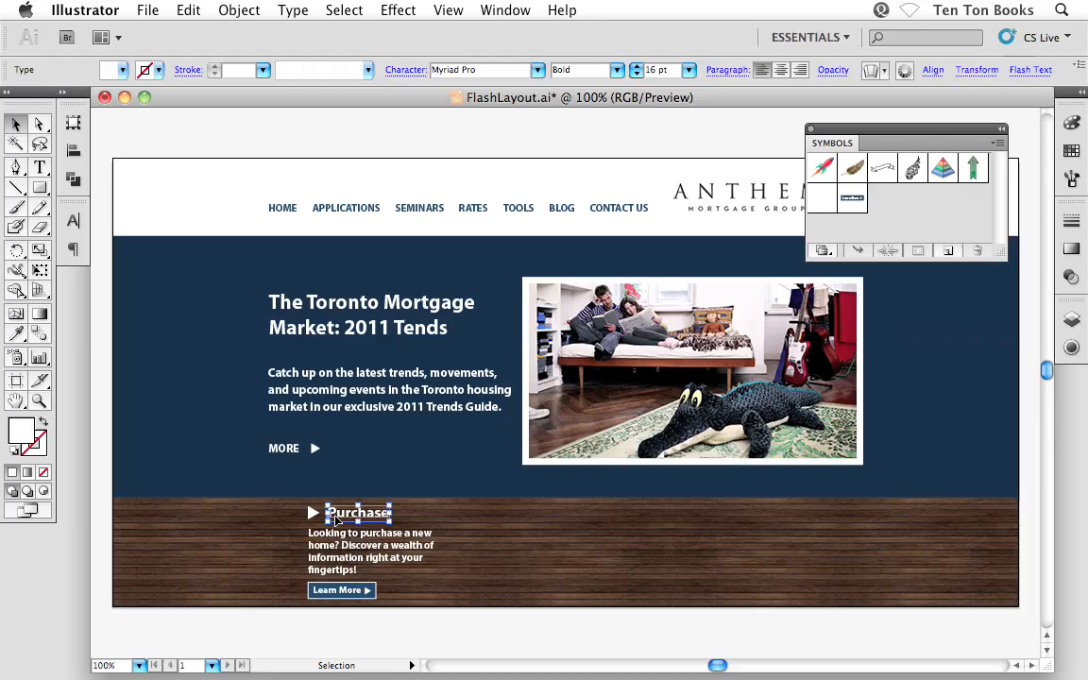
left_click(450, 637)
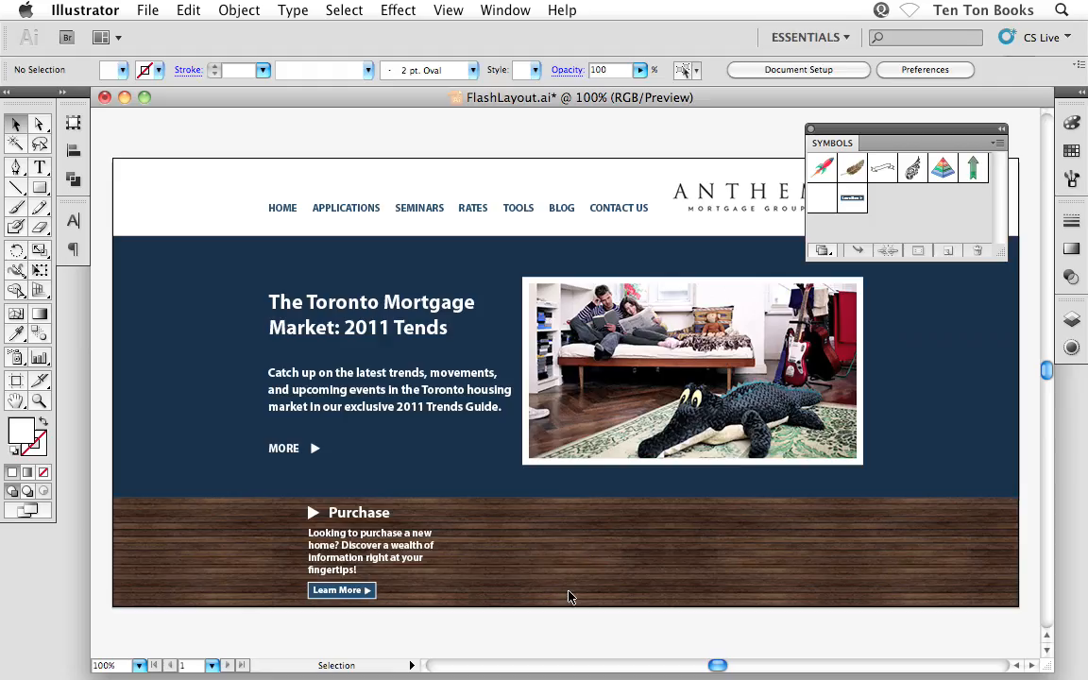
Show the guides and group the Purchase arrow, heading, description and Learn More button.
key("super+semicolon")
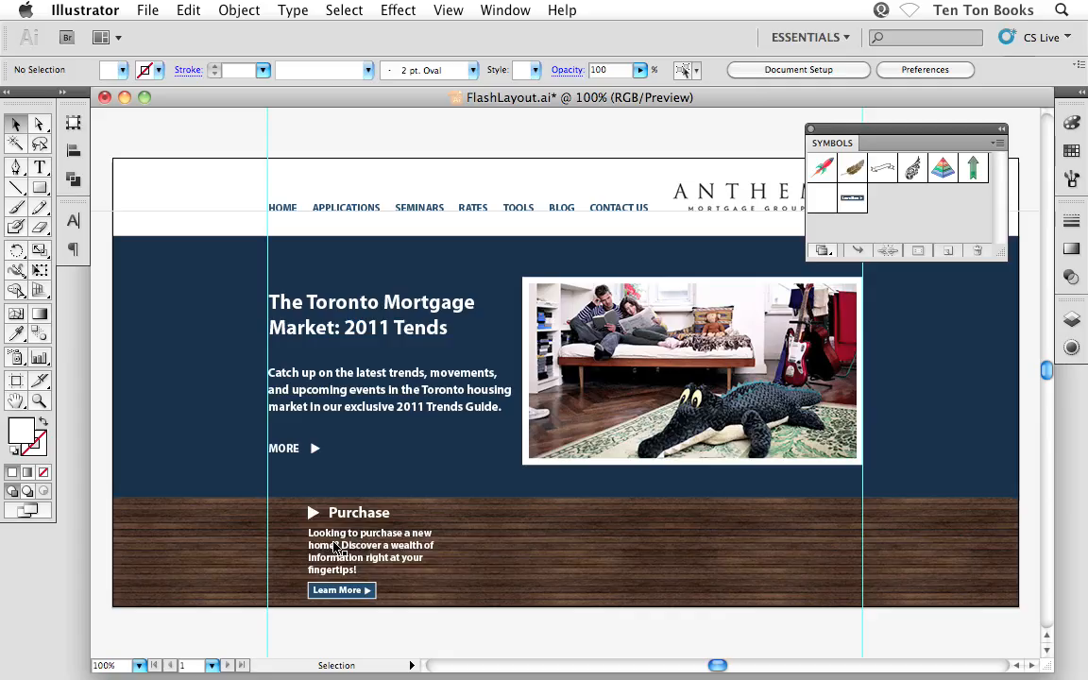
left_click_drag(302, 618, 420, 513)
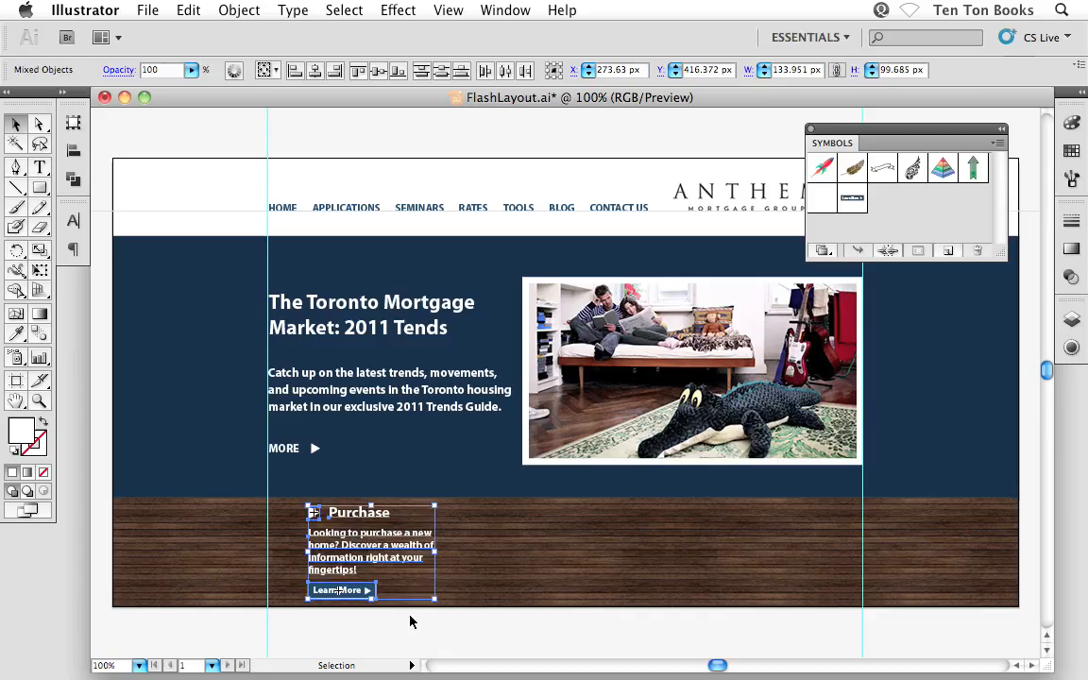
key("super+g")
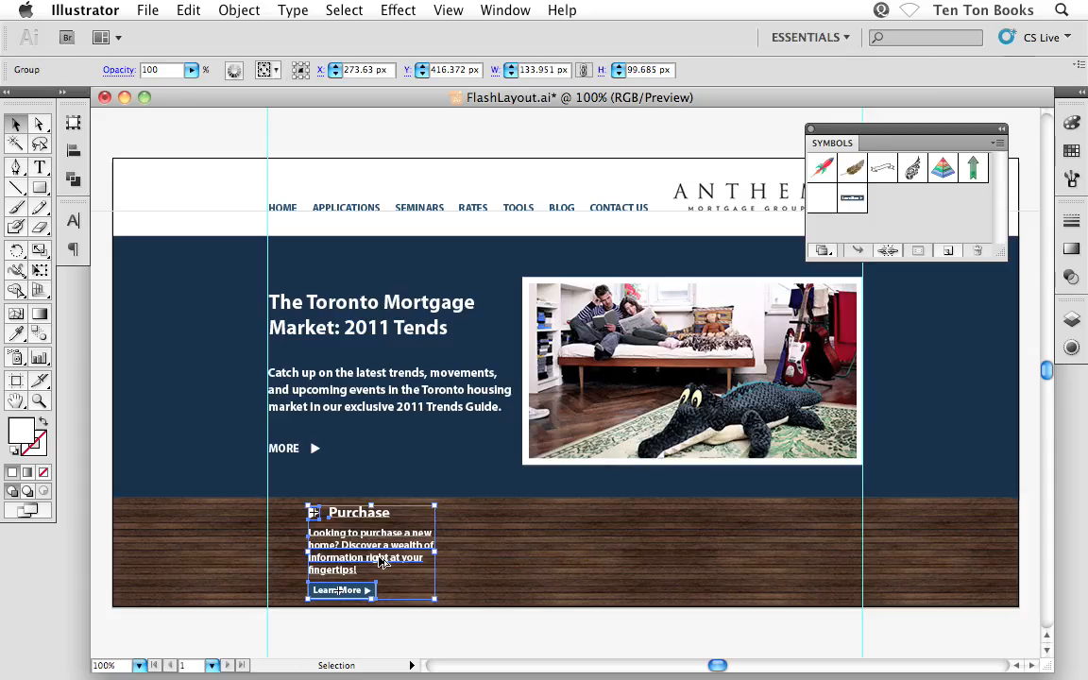
Duplicate the Purchase group 204 px to the right and repeat the duplication to make three columns.
left_click_drag(380, 560, 567, 559)
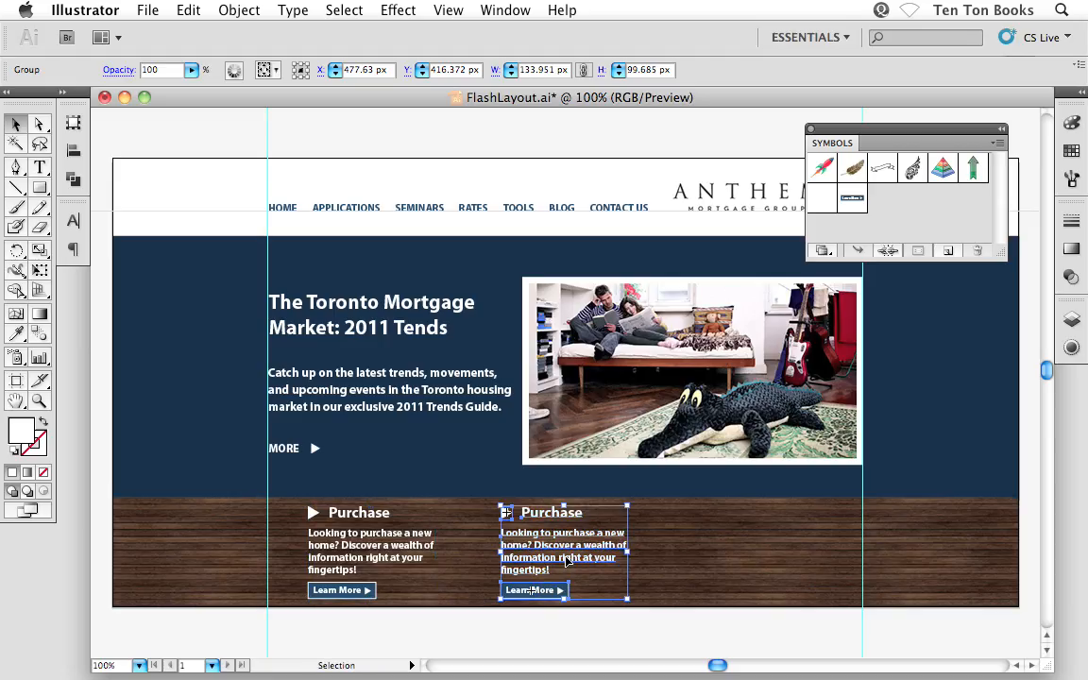
key("a")
key("v")
key("super+d")
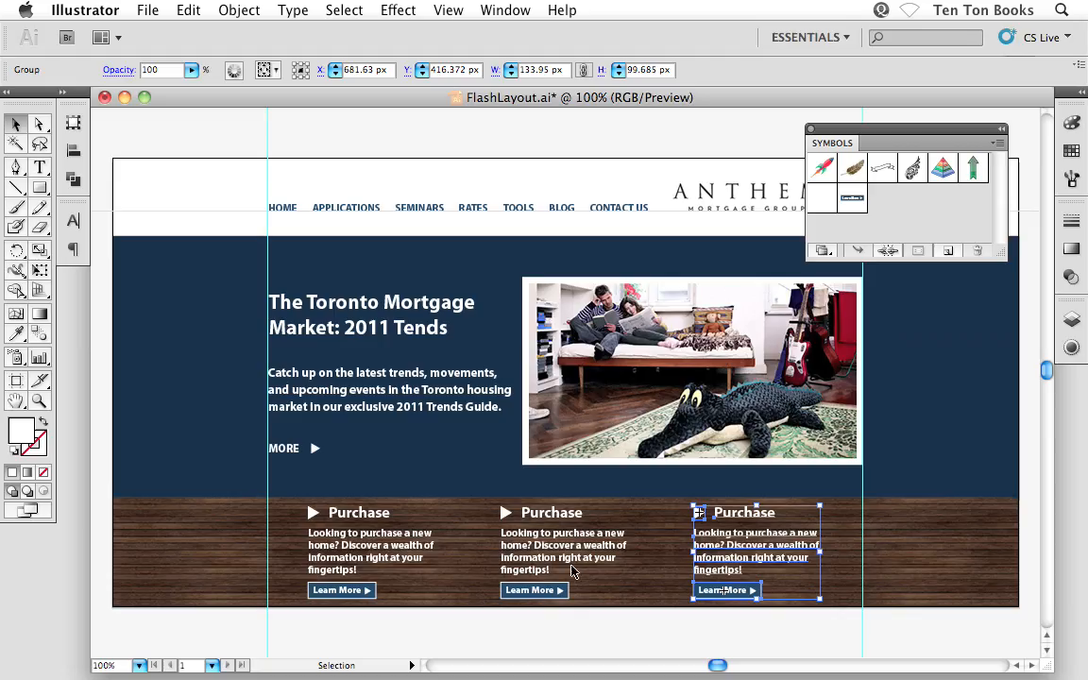
left_click(579, 622)
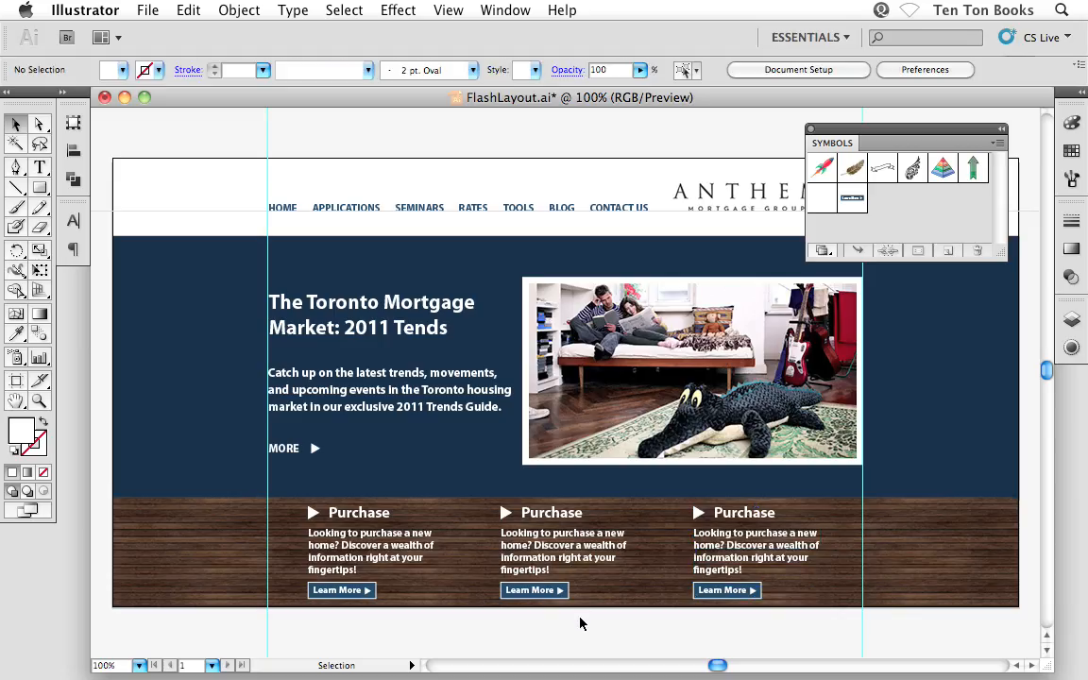
Nudge the third Purchase group 3 px to the right, to X 684.63 px.
left_click(742, 553)
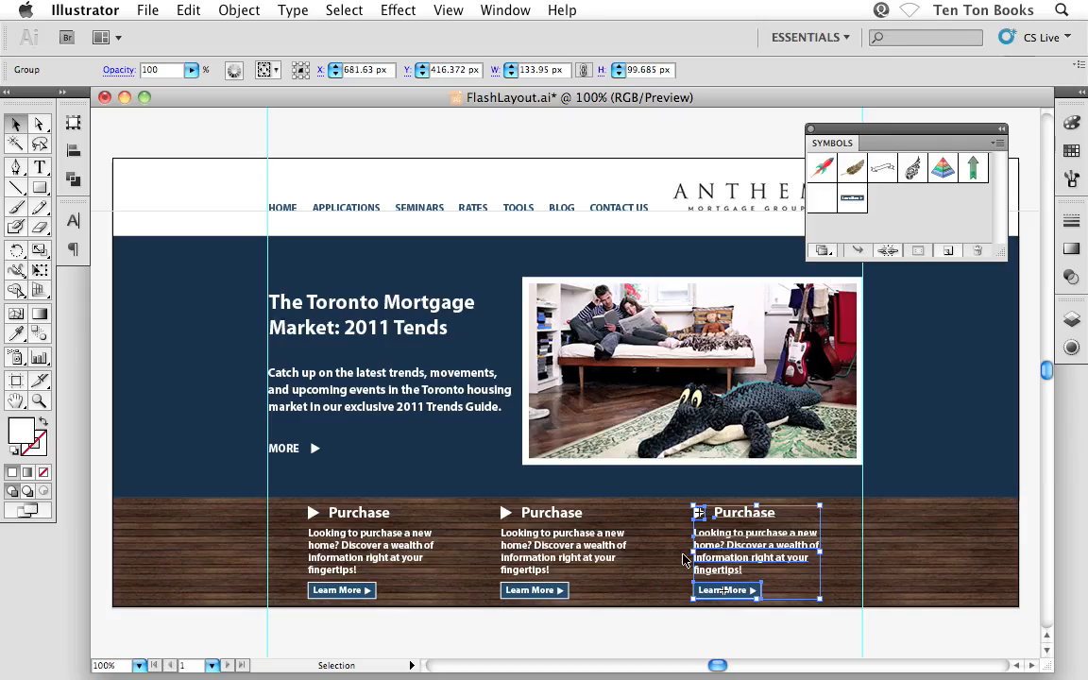
left_click(650, 615)
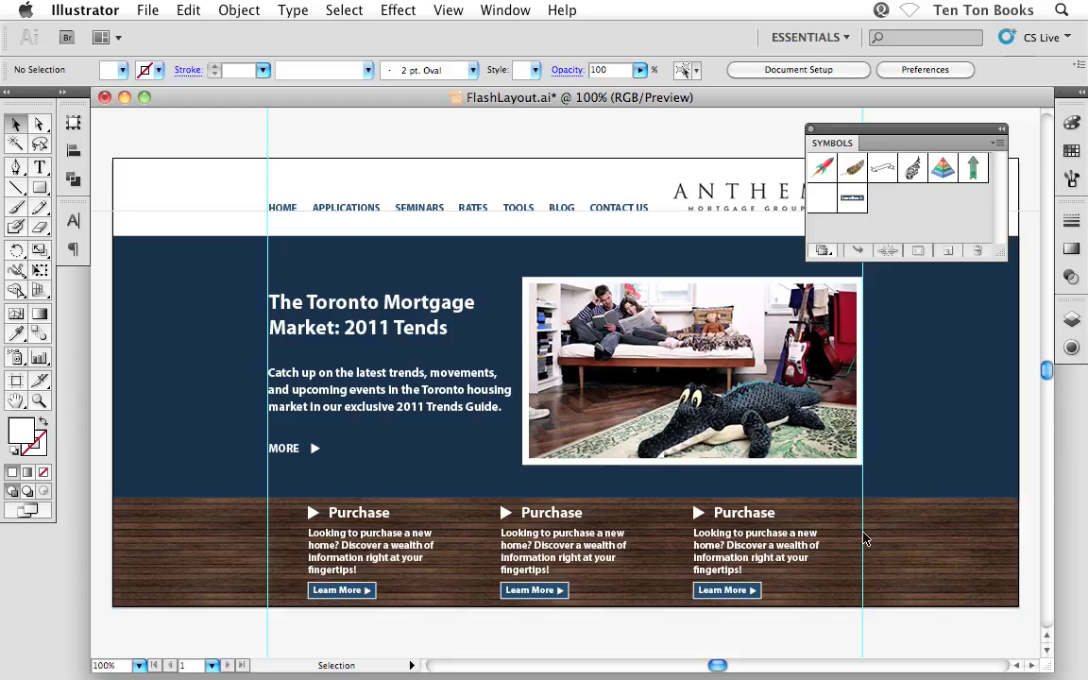
left_click(801, 558)
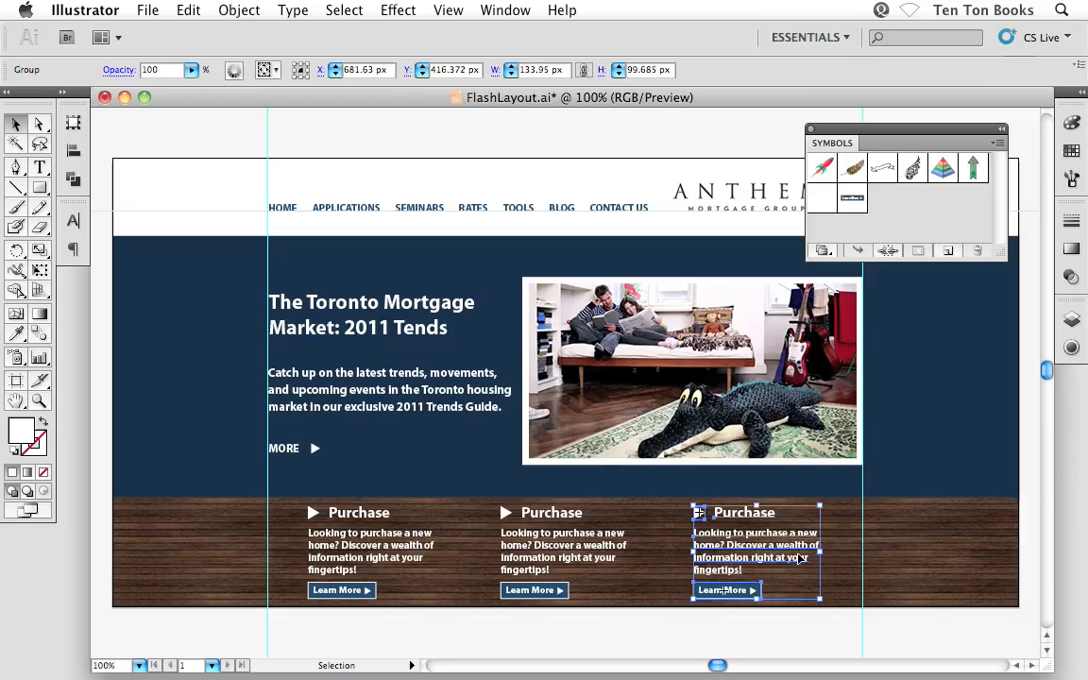
key("Right")
key("Right")
key("Right")
key("Right")
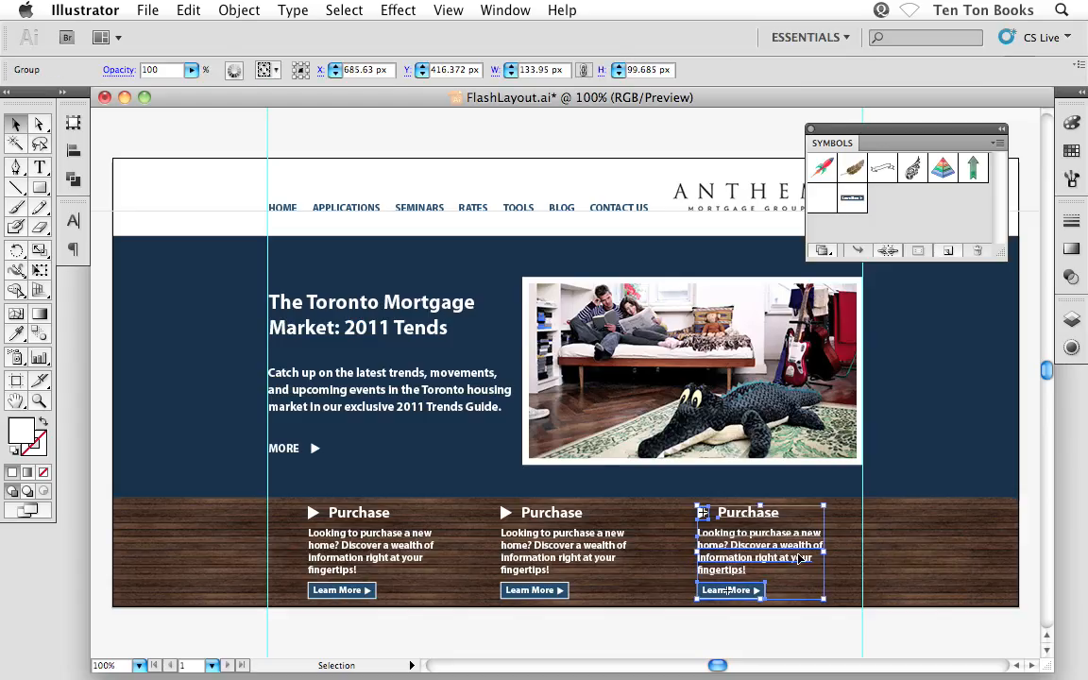
left_click(792, 622)
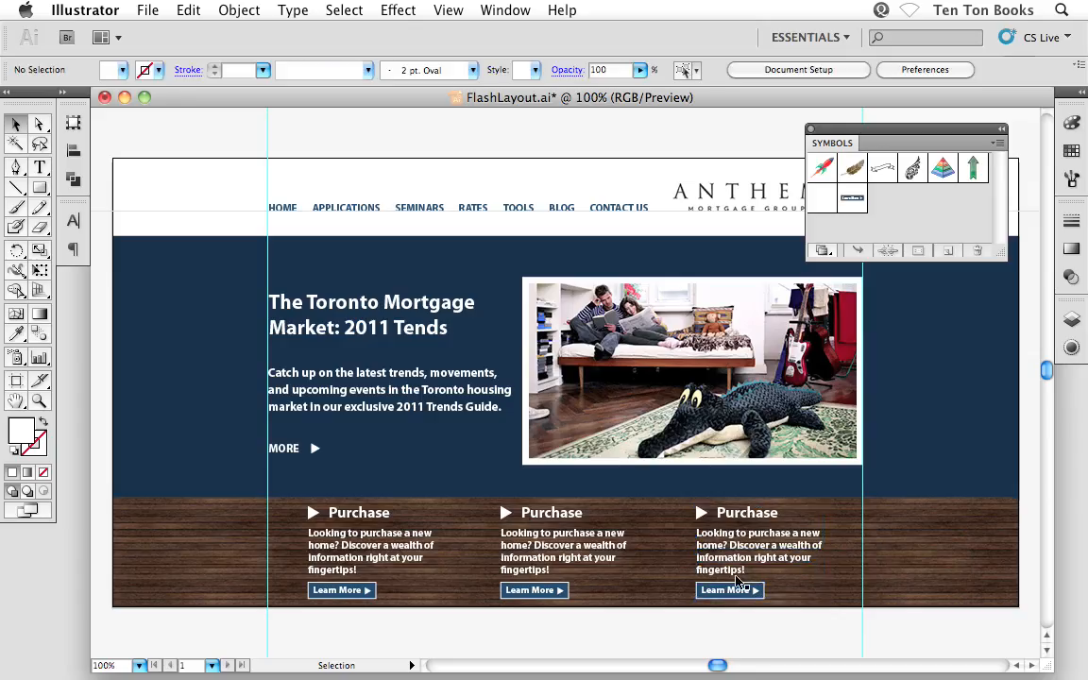
Distribute the horizontal spacing evenly between the three Purchase groups.
left_click(737, 564)
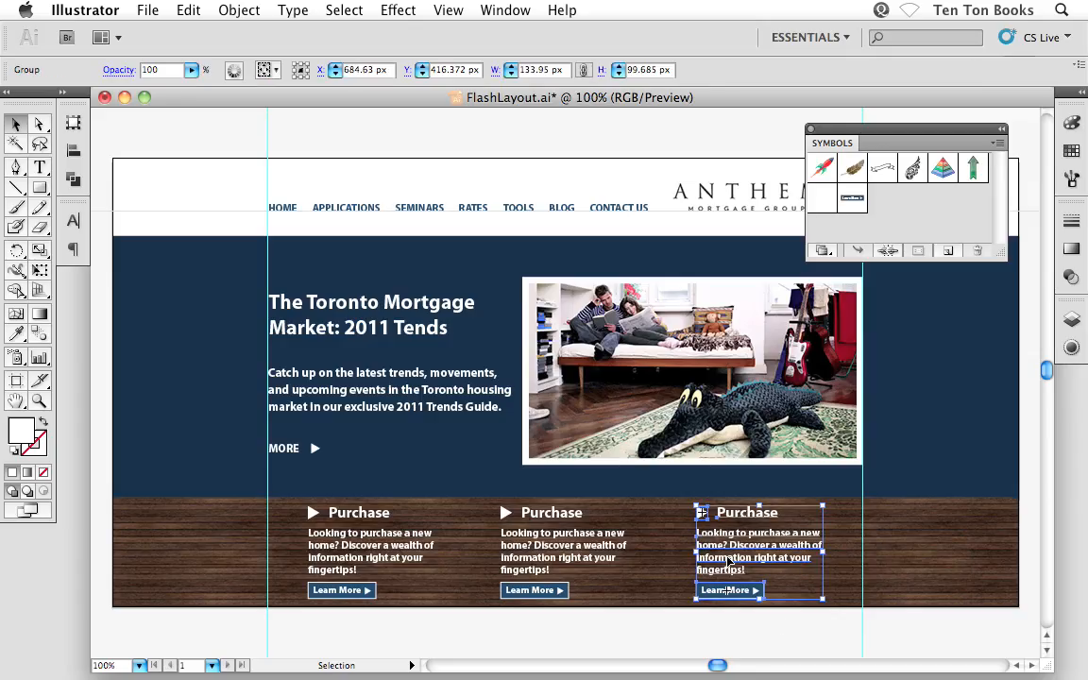
left_click(574, 547, "shift")
left_click(406, 554, "shift")
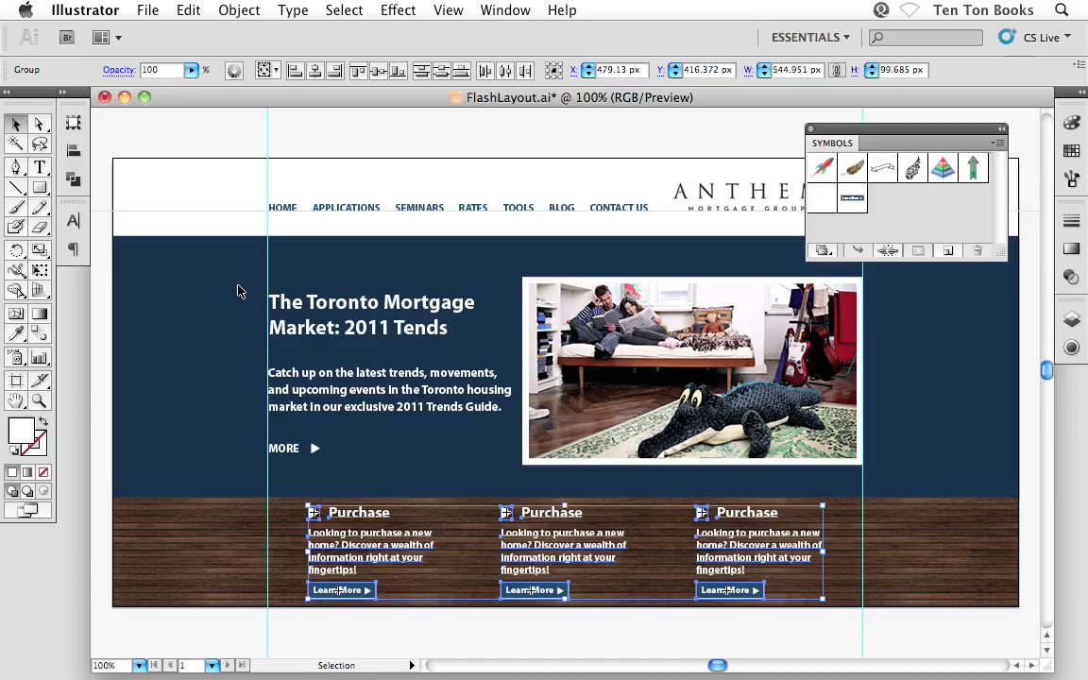
left_click(73, 149)
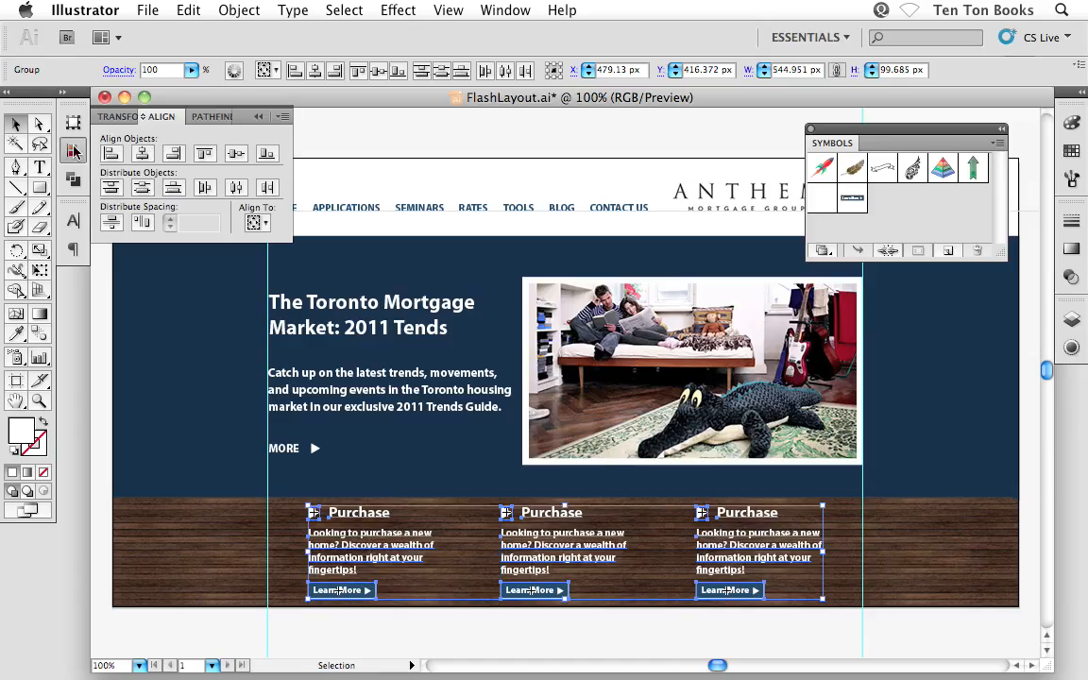
left_click(142, 223)
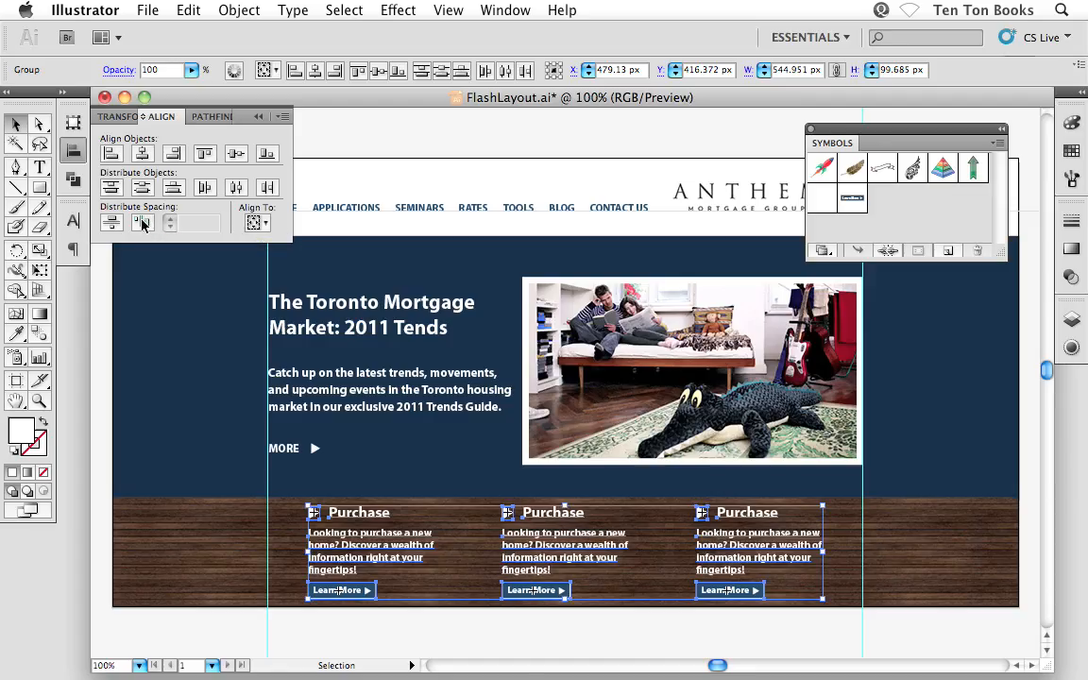
left_click(313, 136)
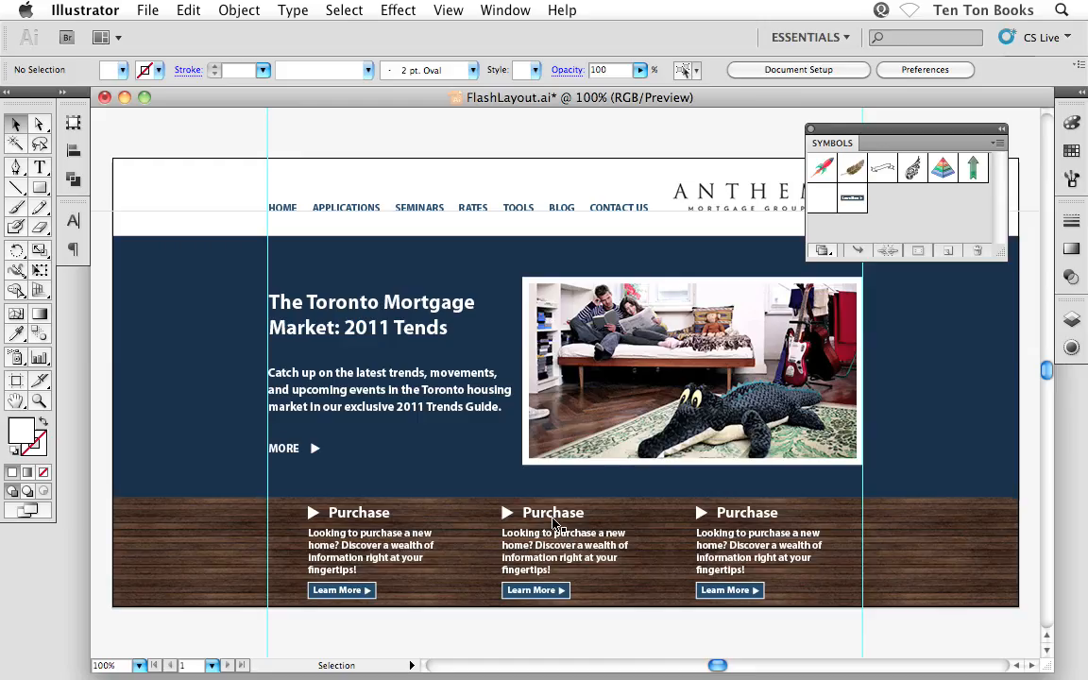
Change the middle column's heading to "Refinance" and the third column's heading to "Renew".
left_click(555, 523)
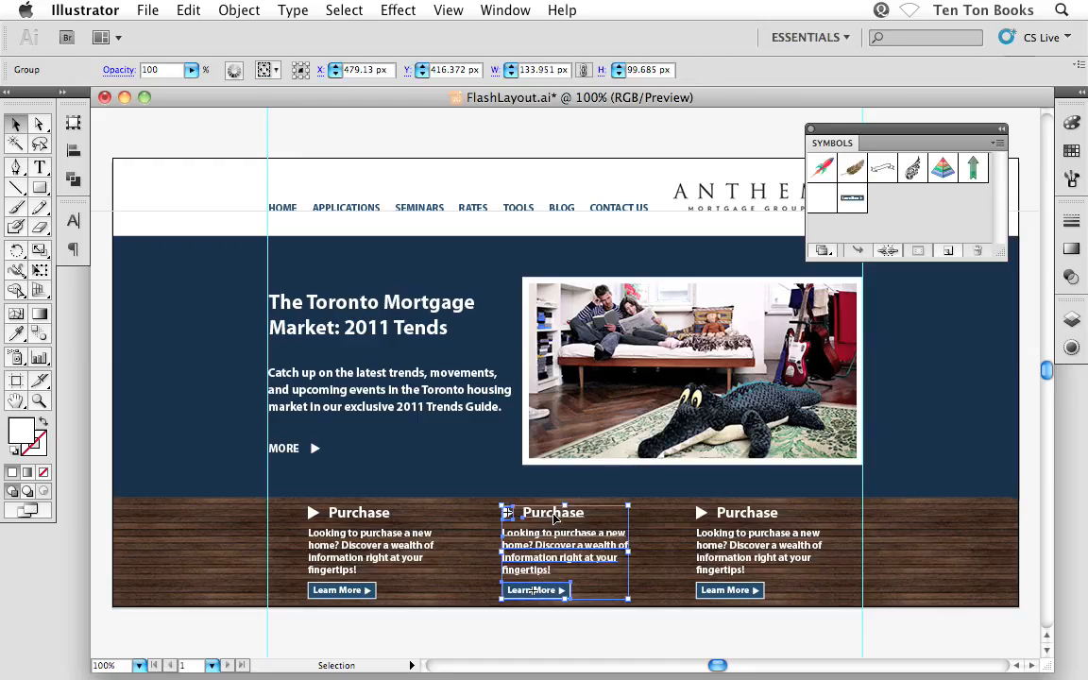
double_click(554, 513)
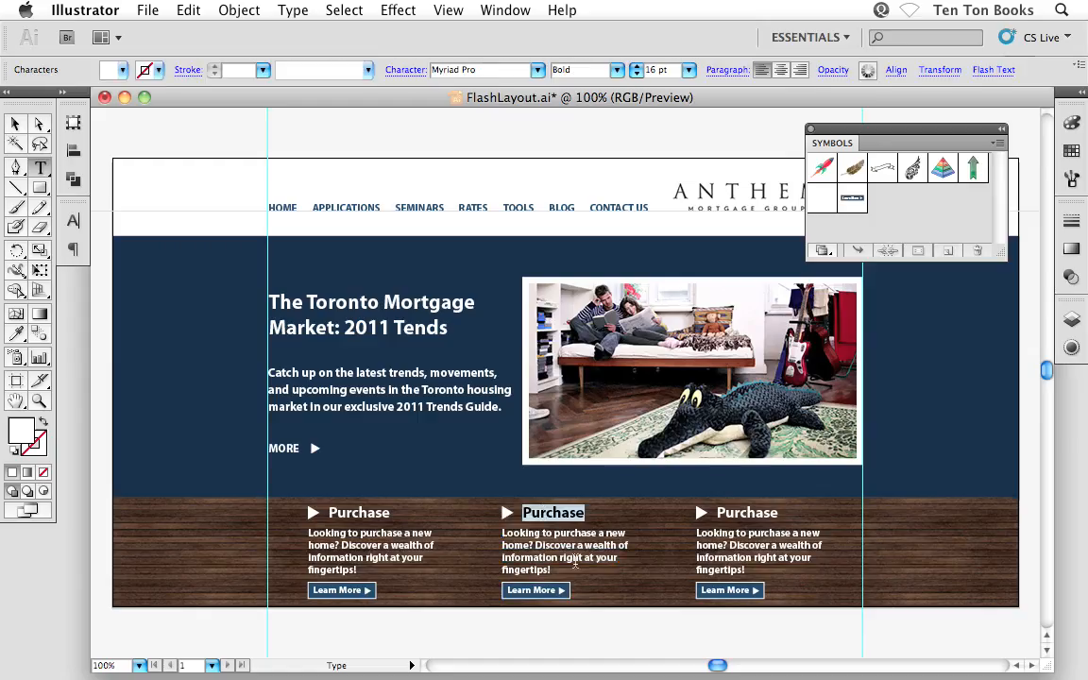
type("Refinance")
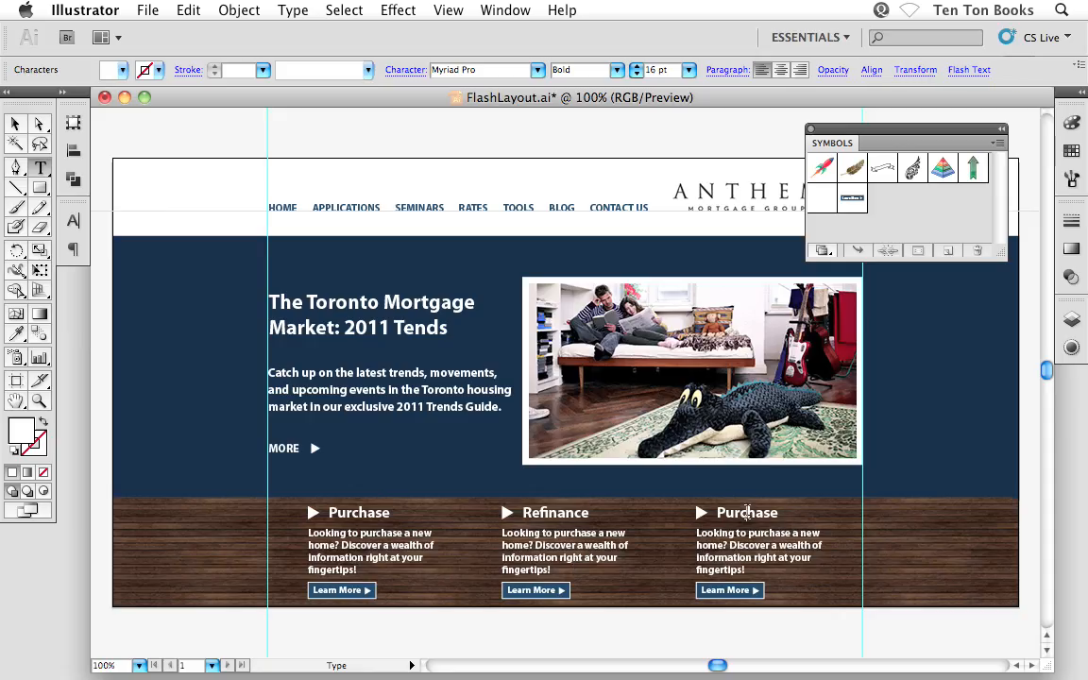
double_click(745, 512)
type("Renew")
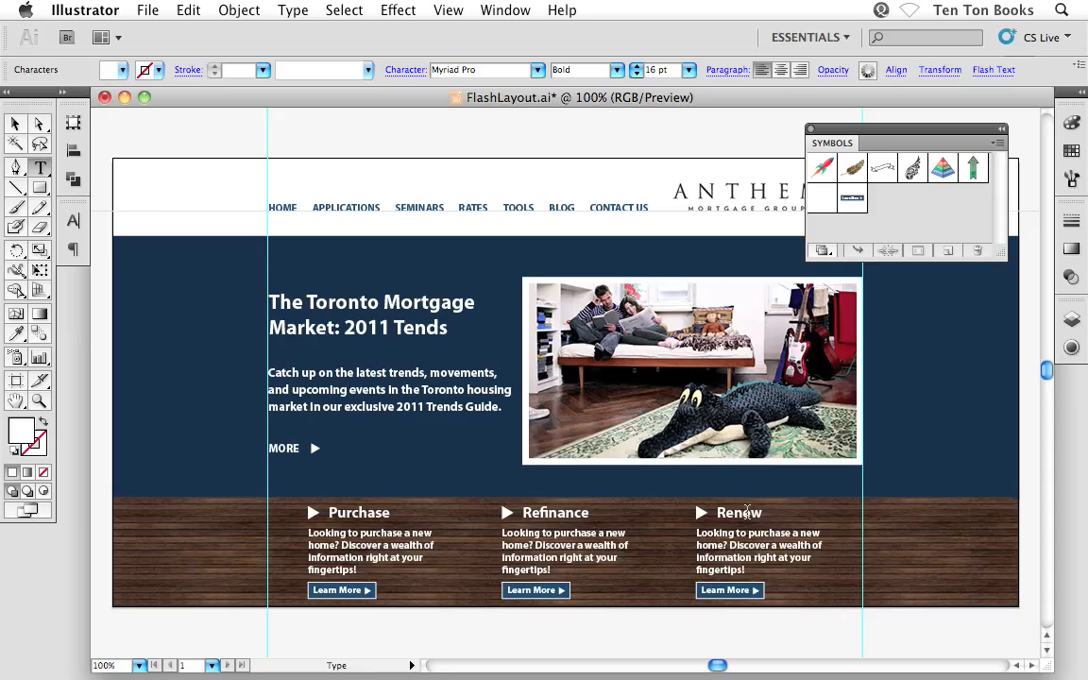
left_click(15, 124)
left_click(122, 143)
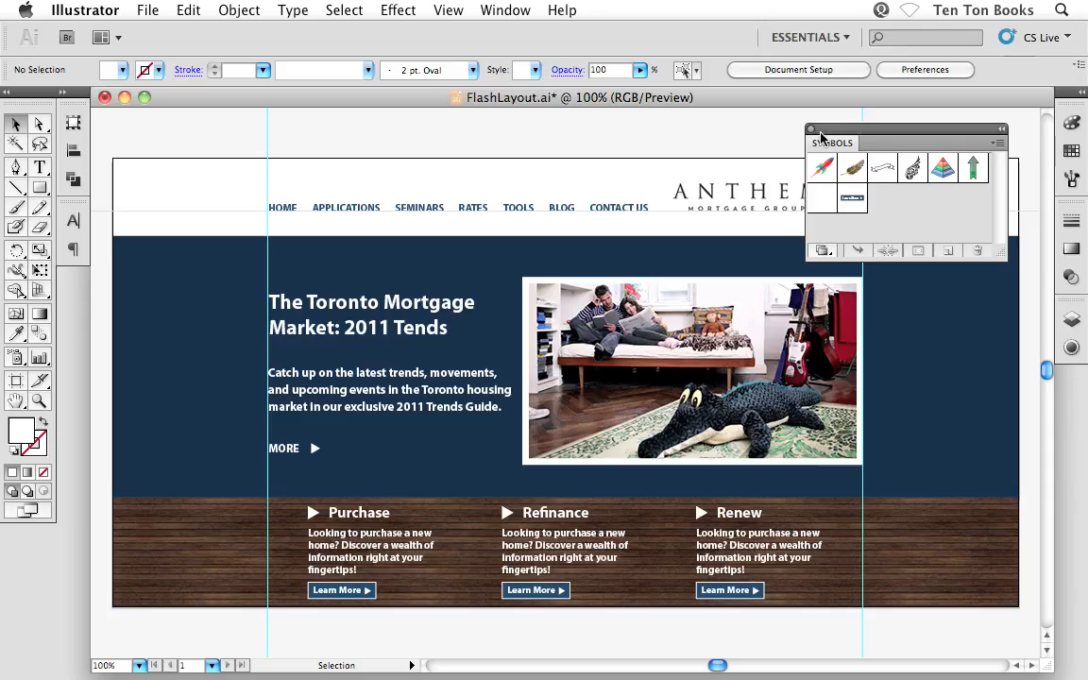
Hide the Symbols panel and the guides, and save the document.
key("super+shift+F11")
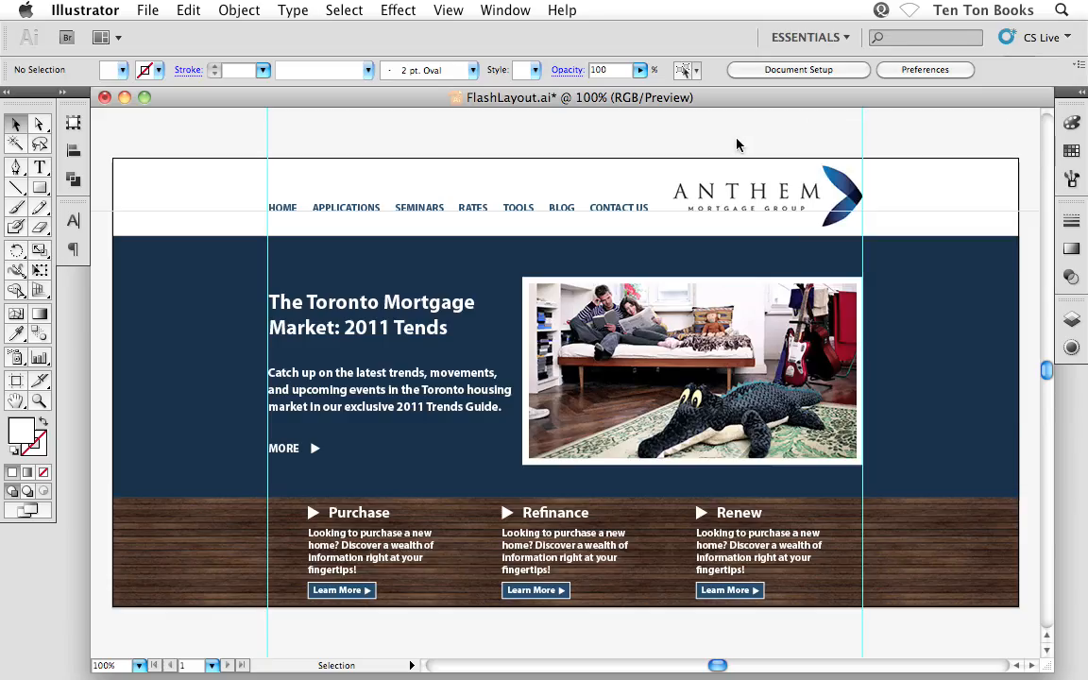
key("super+semicolon")
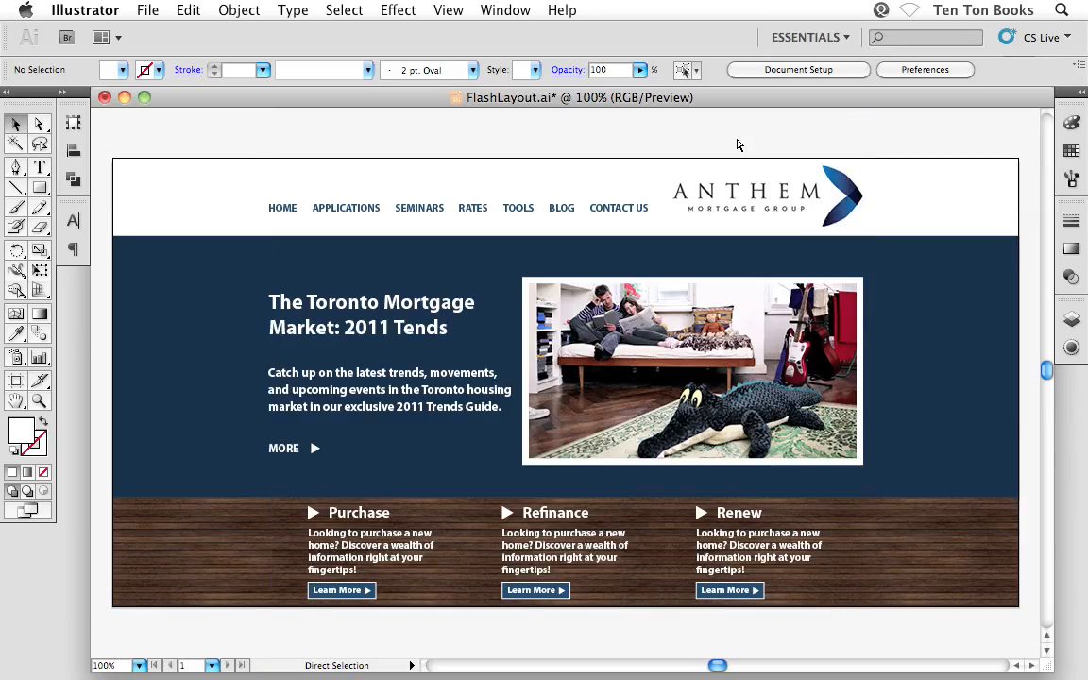
key("super+s")
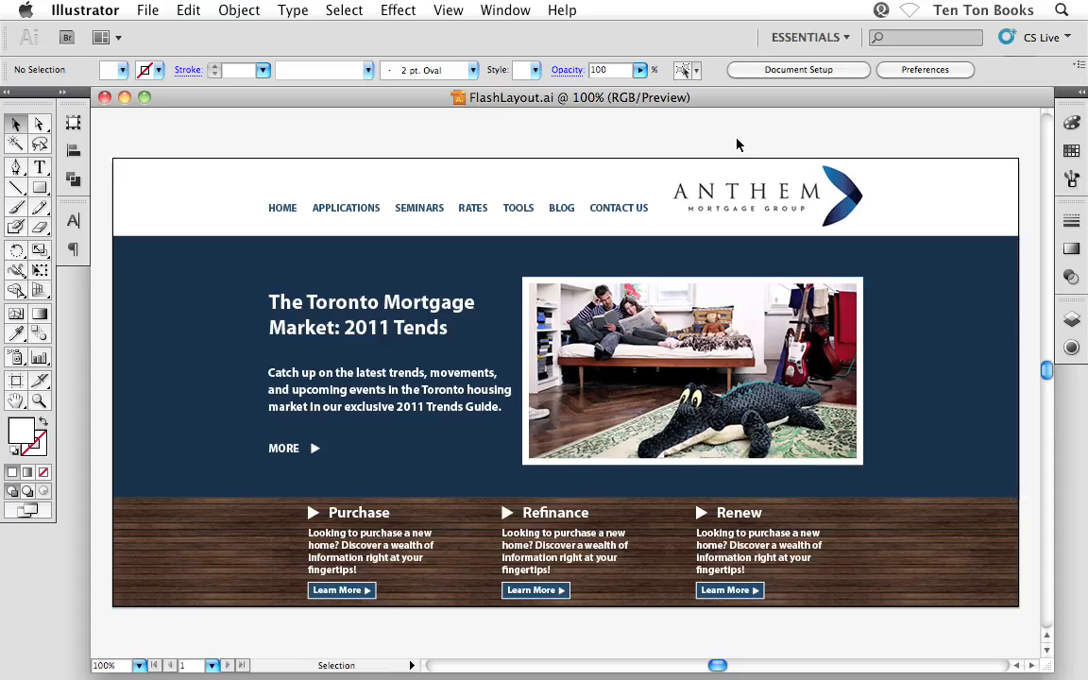